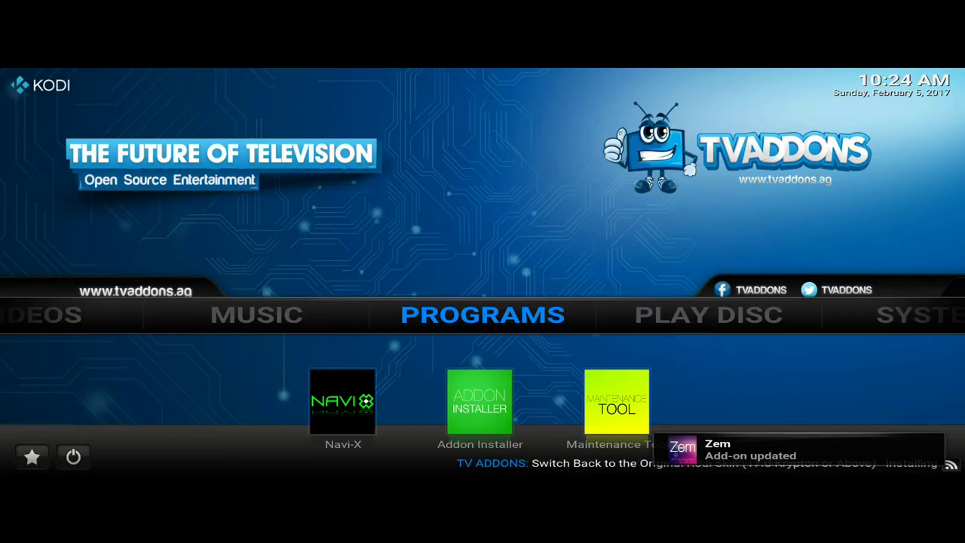
key(Right)
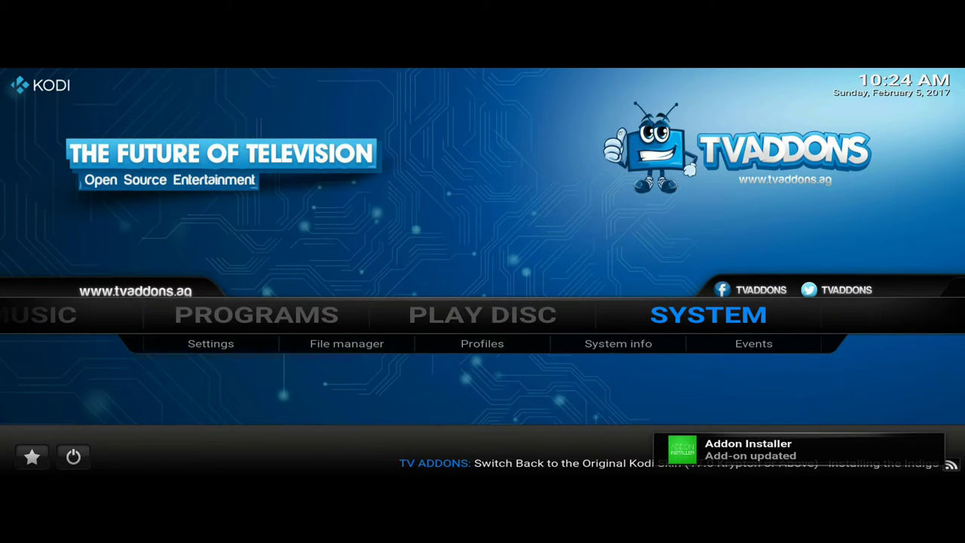
Open Settings from the SYSTEM section of the Kodi home menu.
key(Down)
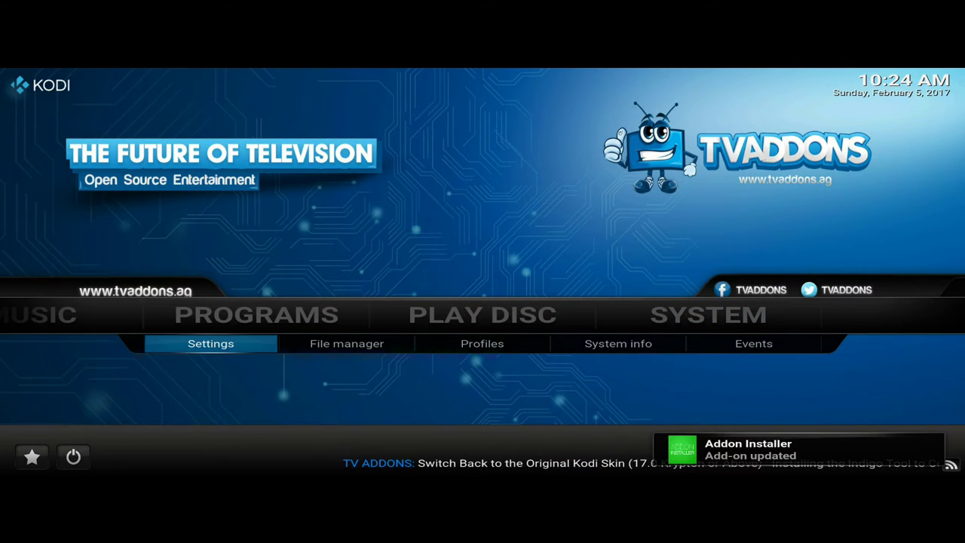
key(Return)
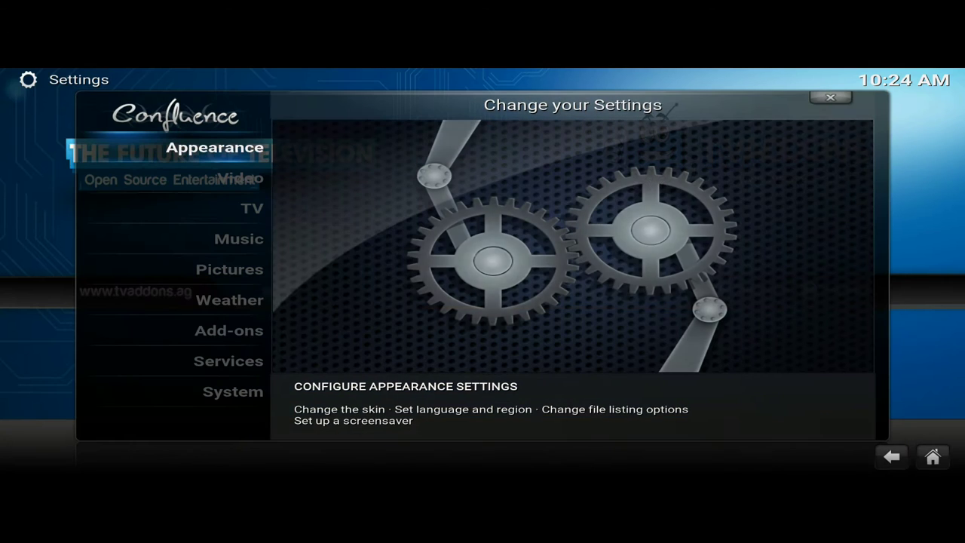
Open the Video category to show Videos - Settings on its Playback page.
key(Down)
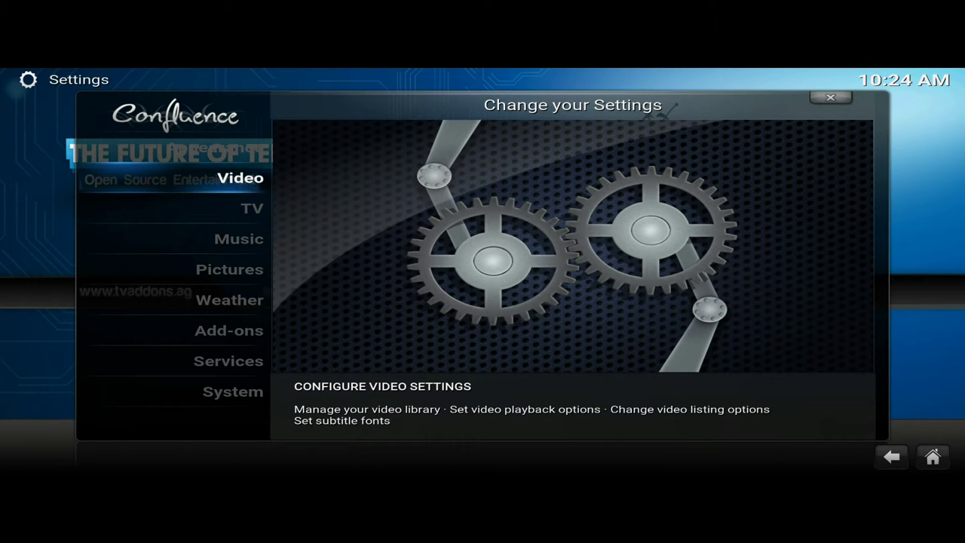
key(Down)
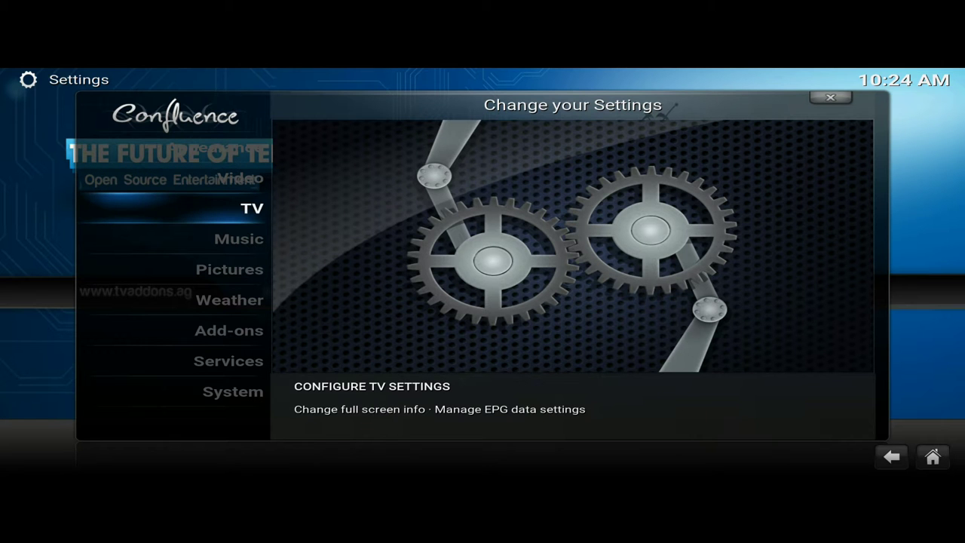
key(Up)
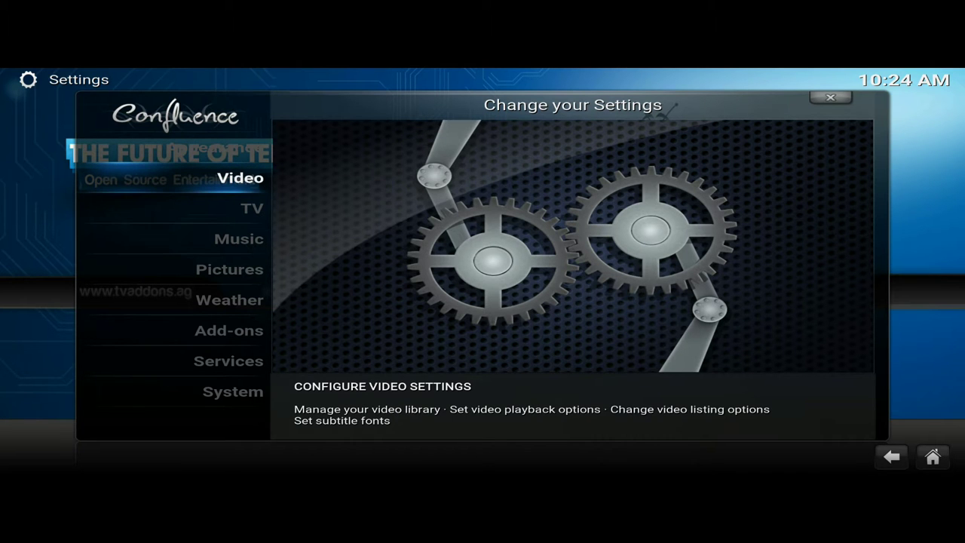
key(Return)
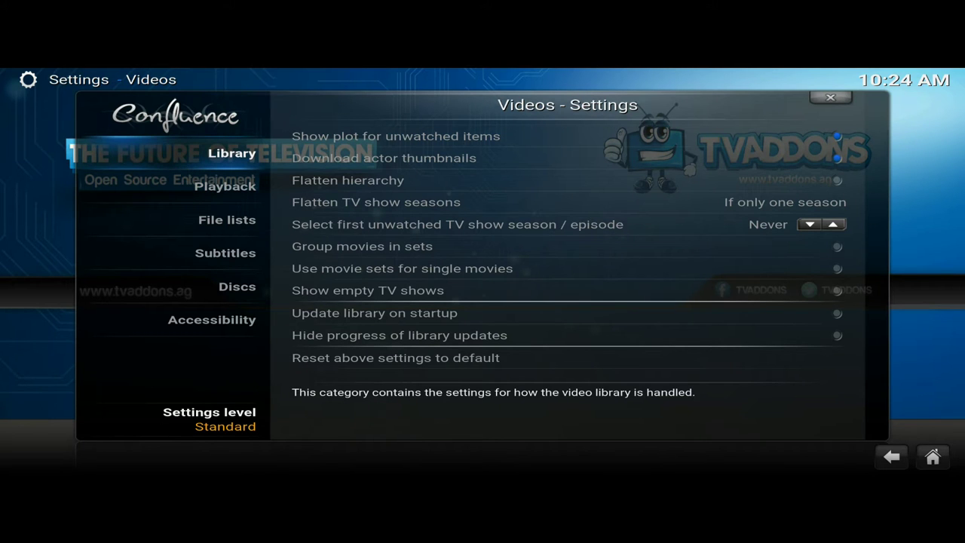
key(Down)
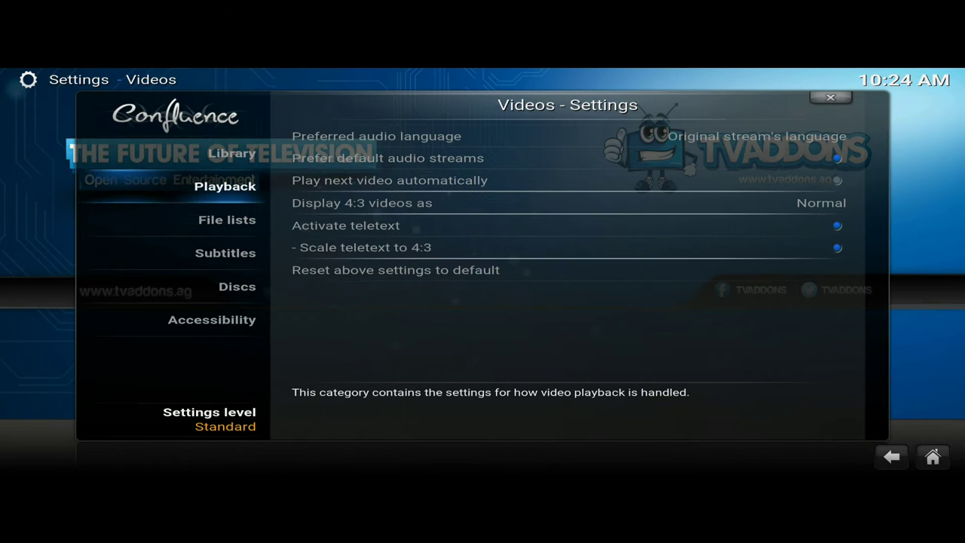
In the Subtitles category, go down to Default TV show service and open its service chooser.
key(Down)
key(Down)
key(Right)
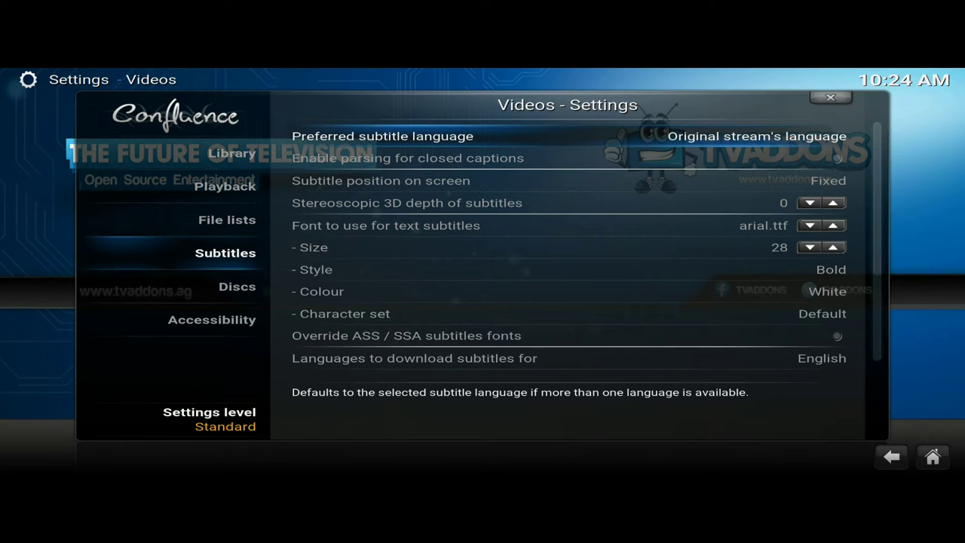
key(Down)
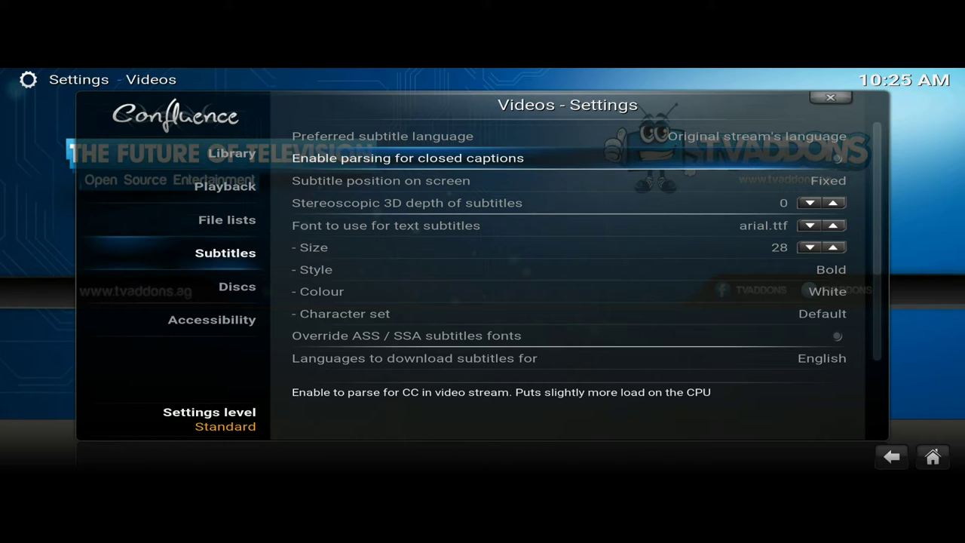
key(Down)
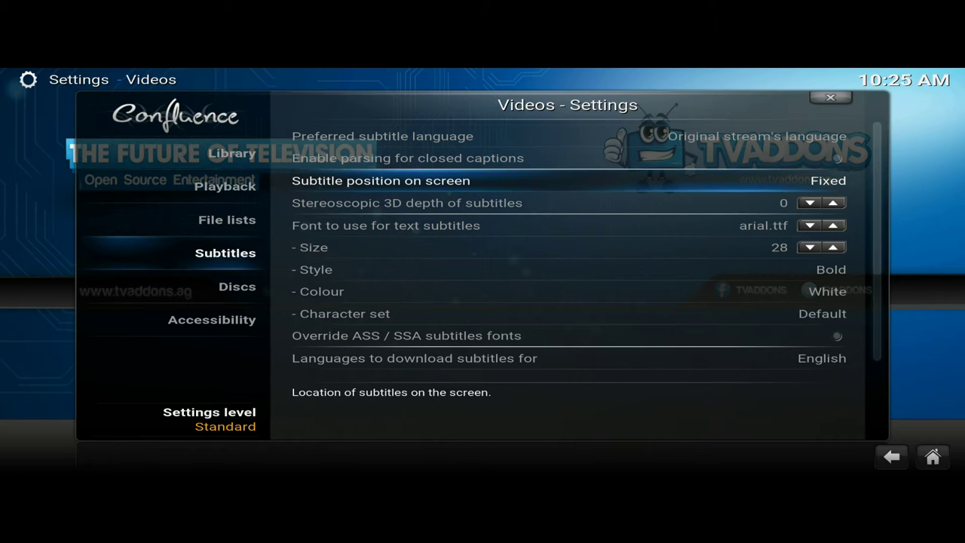
key(Down)
key(Down)
key(Down)
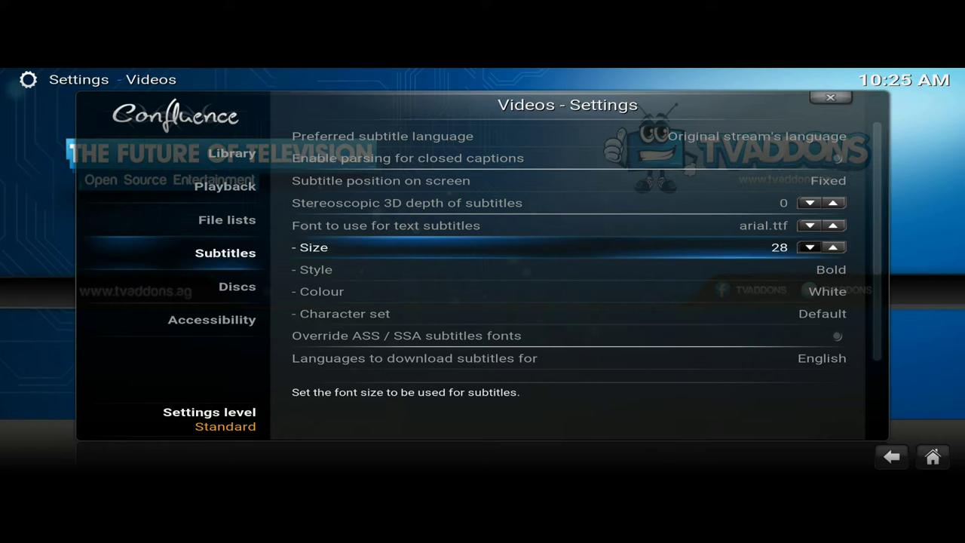
key(Down)
key(Down)
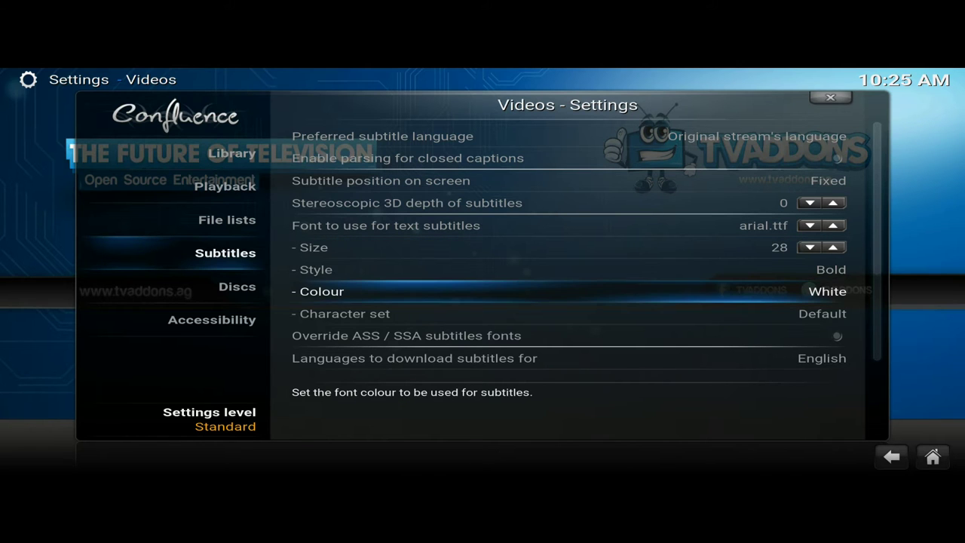
key(Down)
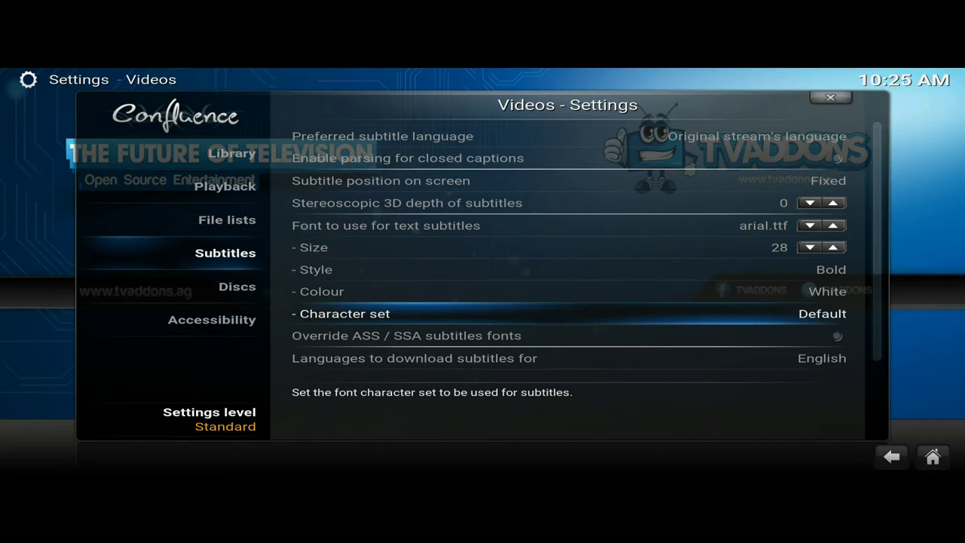
key(Down)
key(Down)
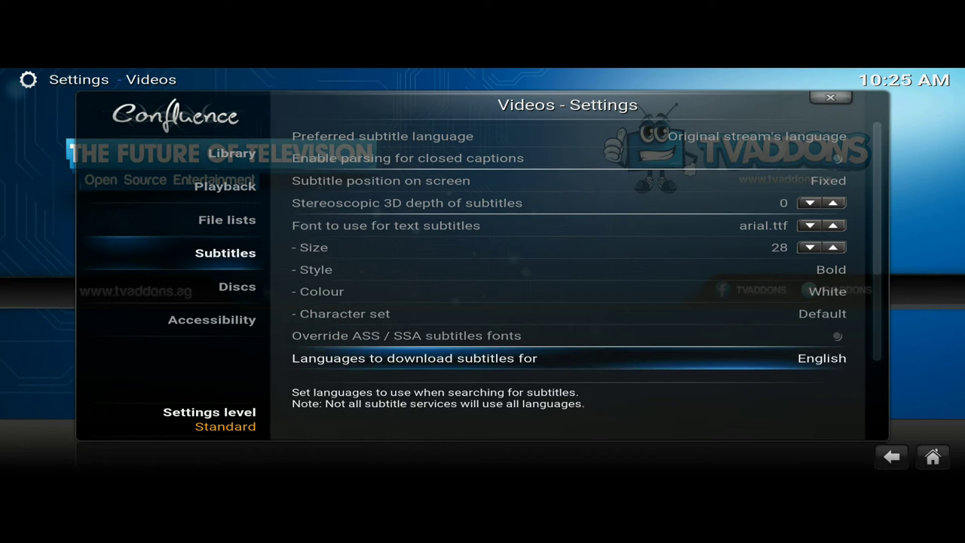
key(Down)
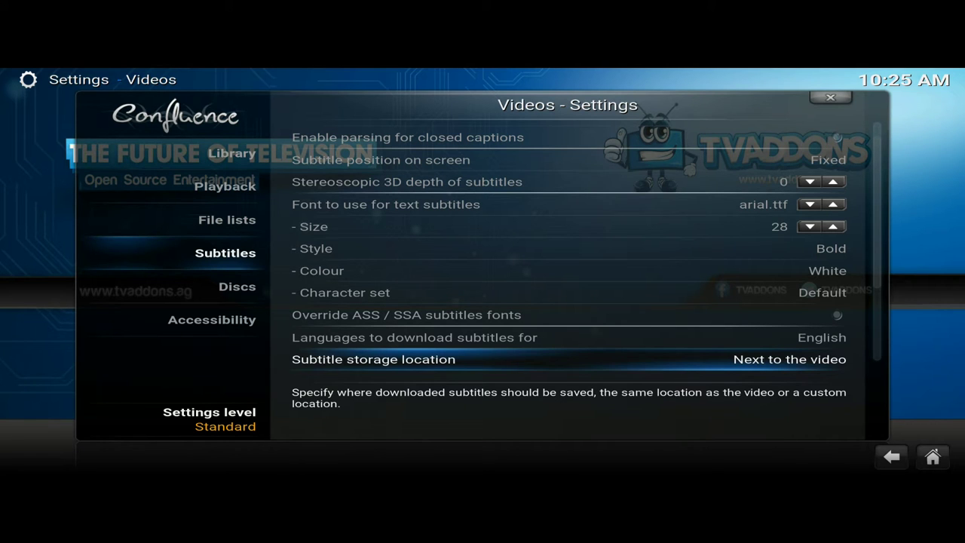
key(Down)
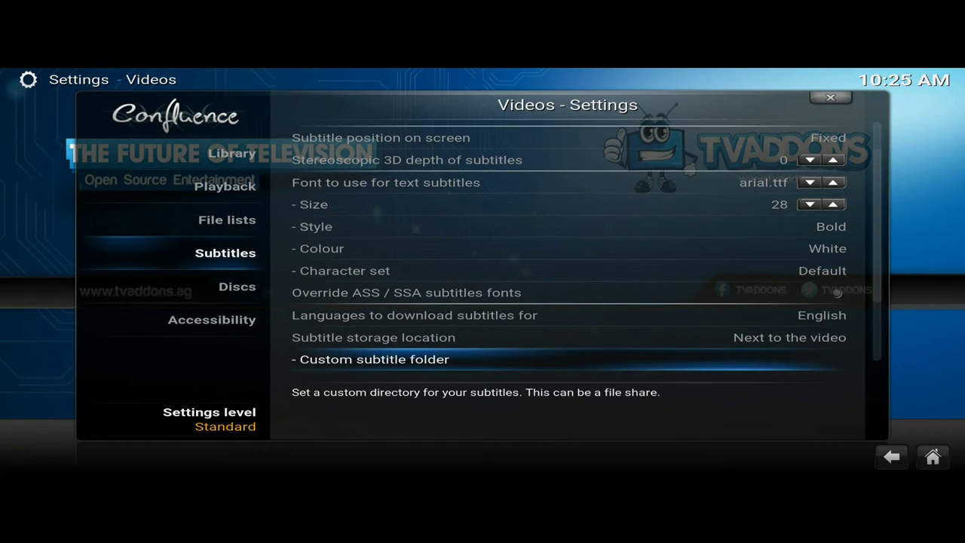
key(Down)
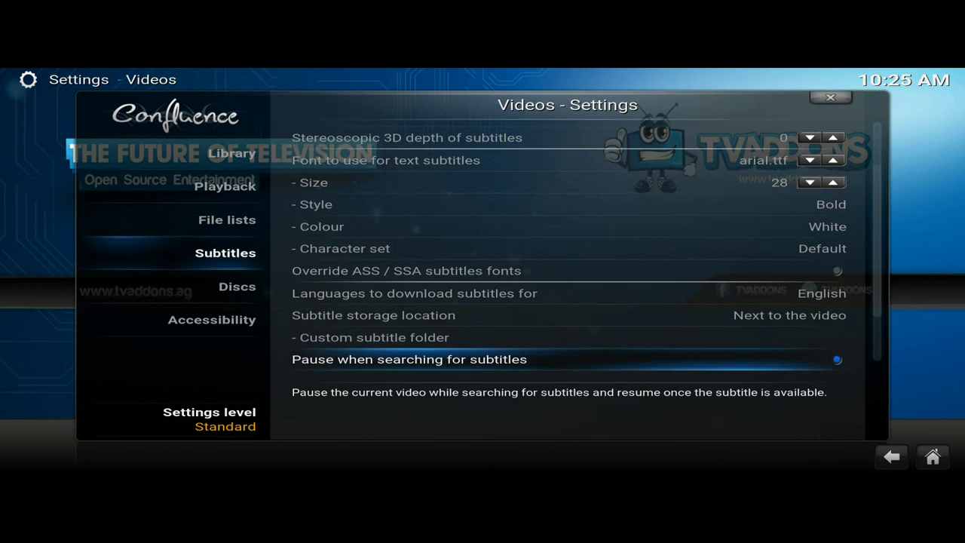
key(Down)
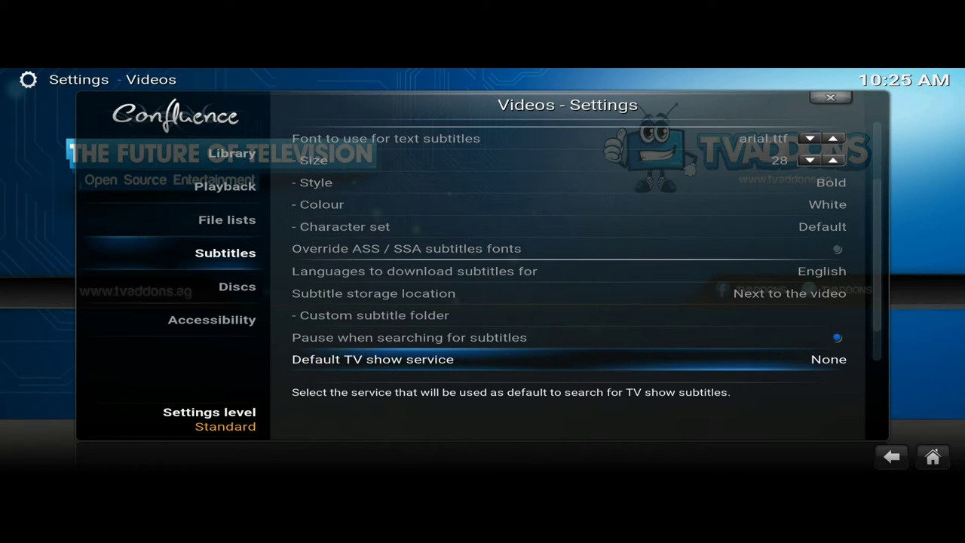
key(Return)
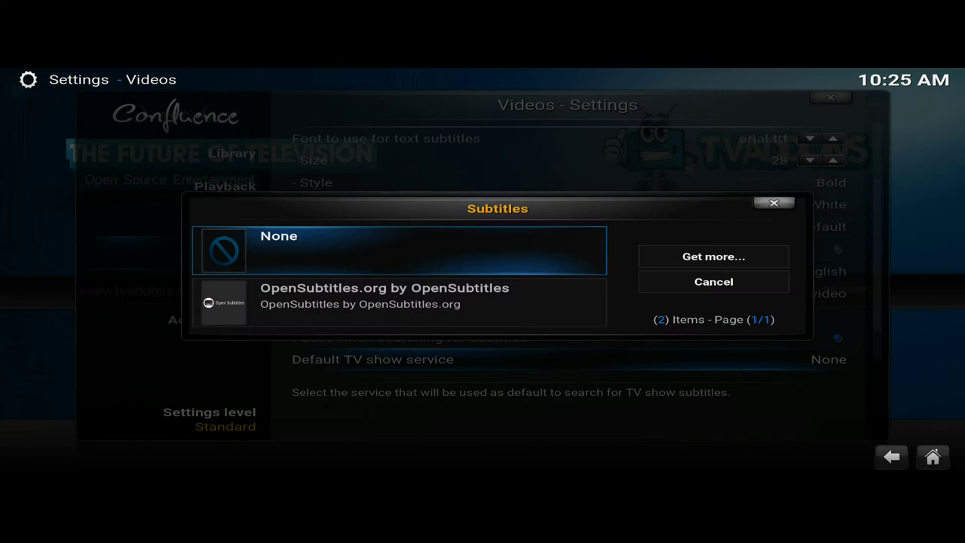
Choose OpenSubtitles.org as the default TV show subtitle service.
key(Down)
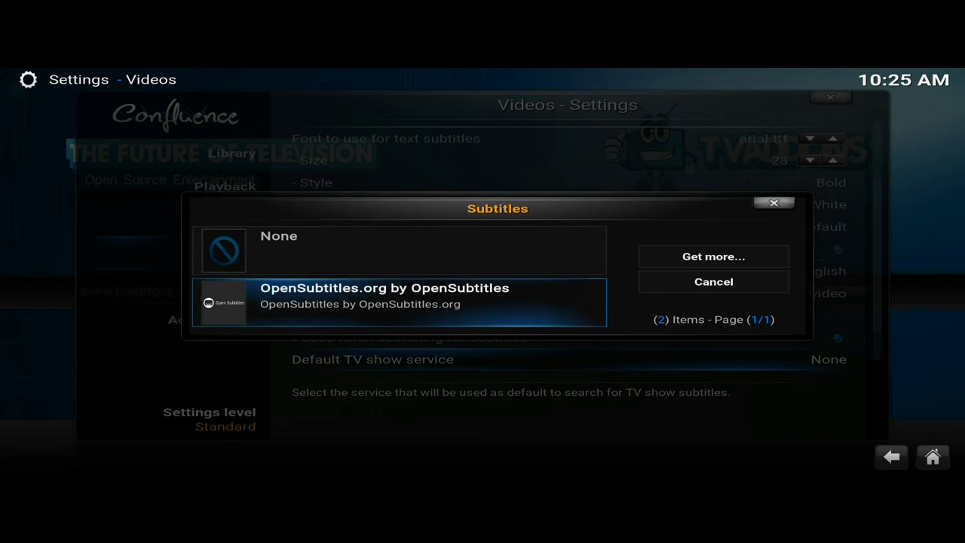
key(Up)
key(Down)
key(Return)
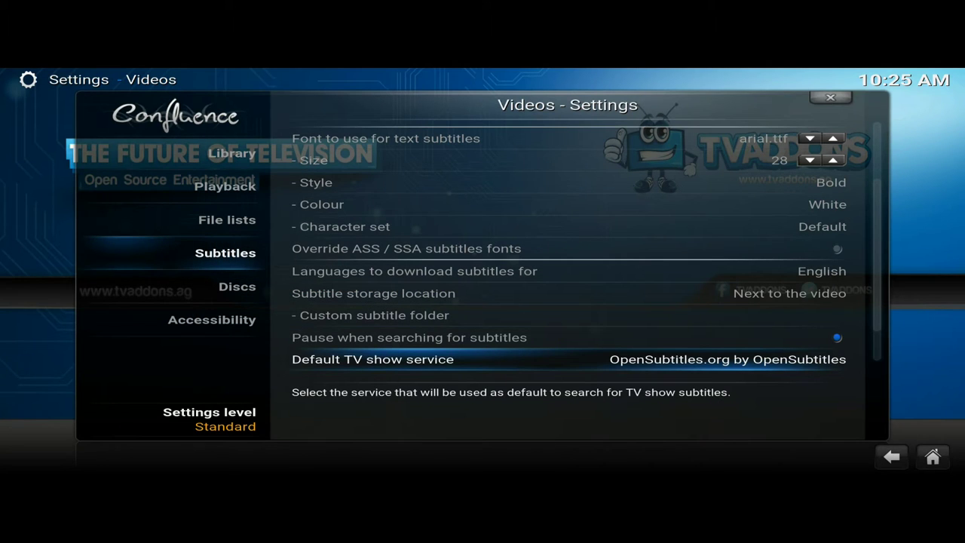
Set Default movie service to OpenSubtitles.org as well.
key(Down)
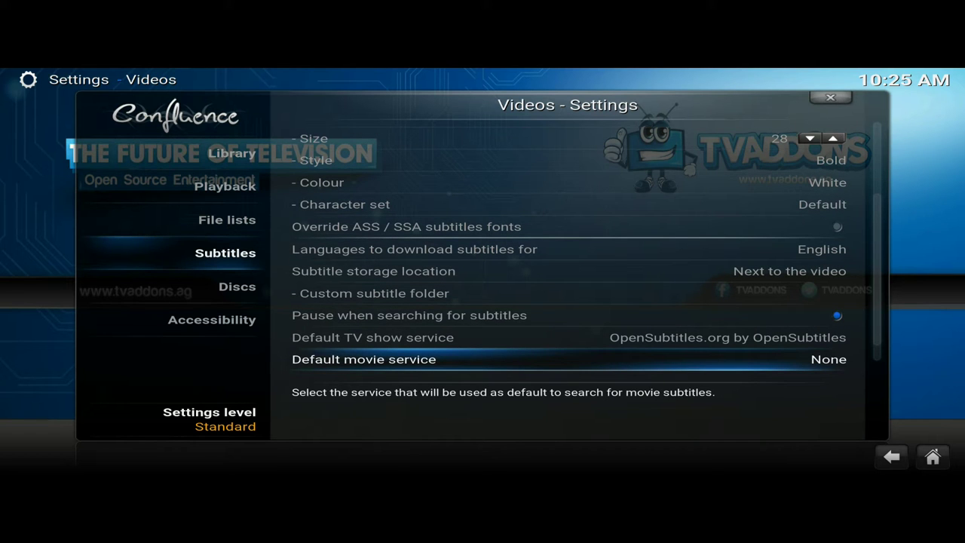
key(Return)
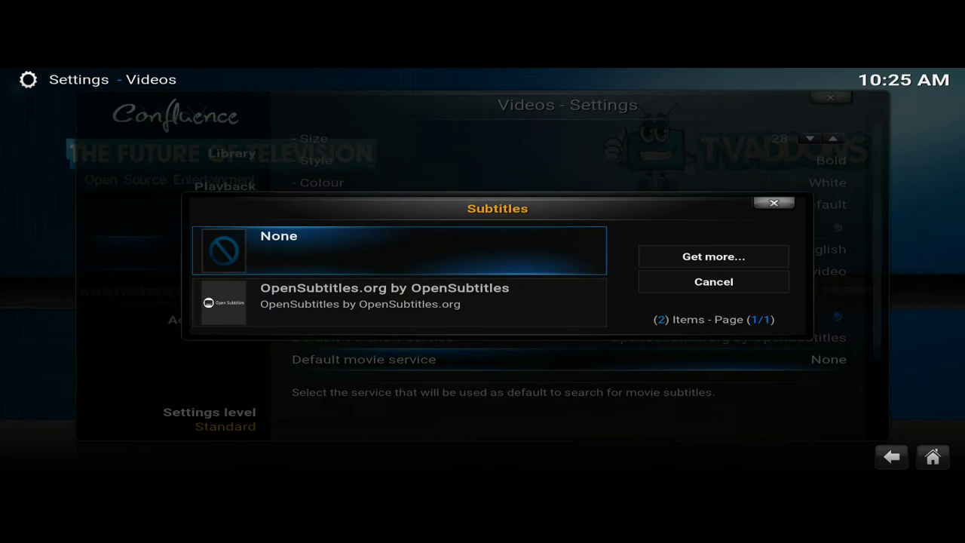
key(Down)
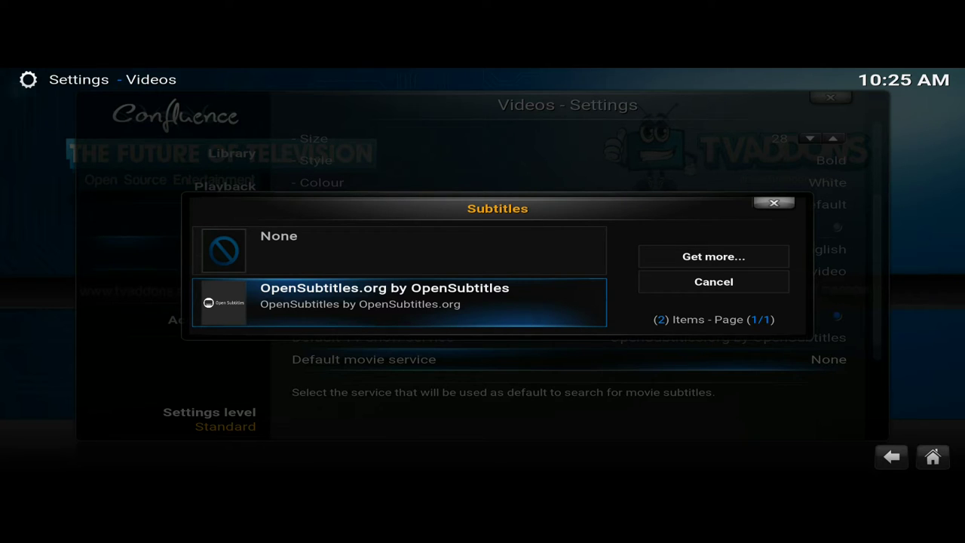
key(Return)
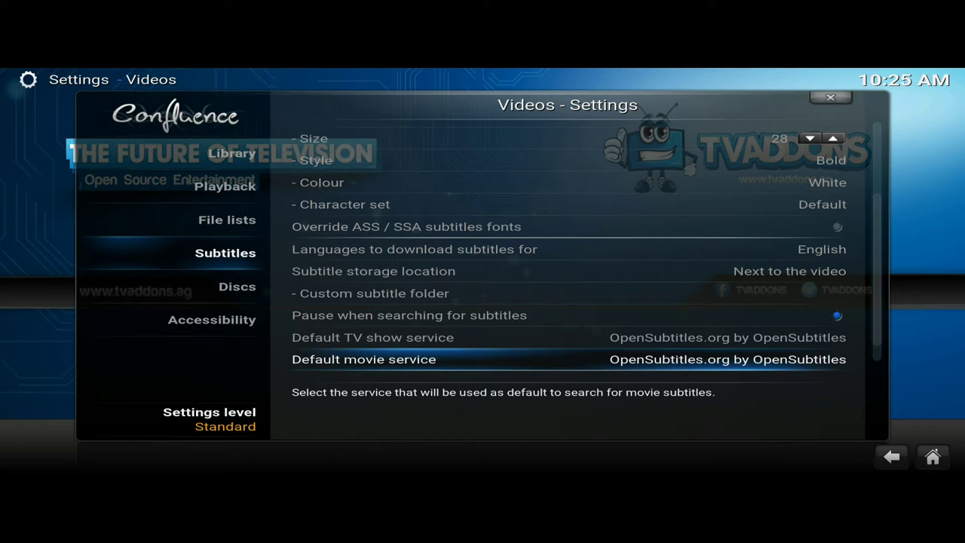
key(Return)
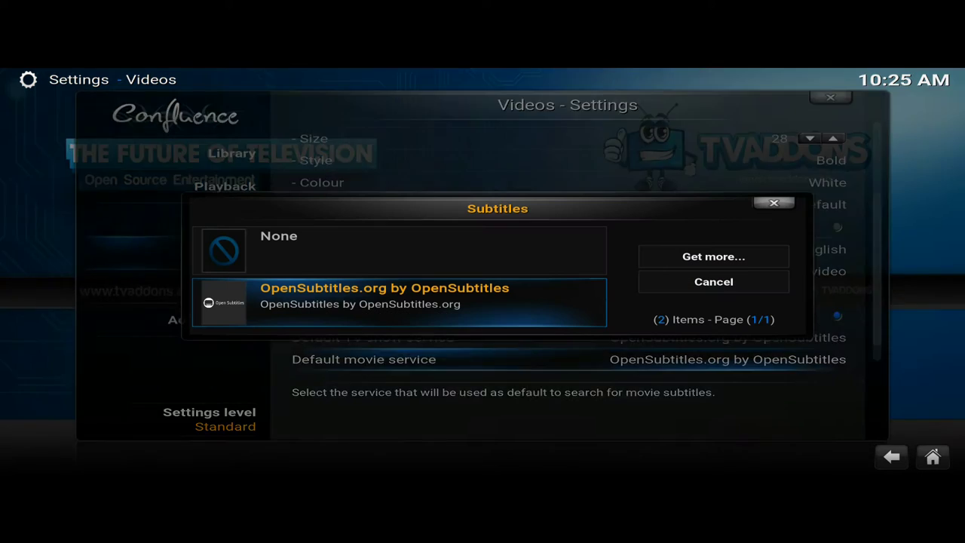
Open Get more... and browse the 34 downloadable subtitle services down to Subdivx.com.
key(Right)
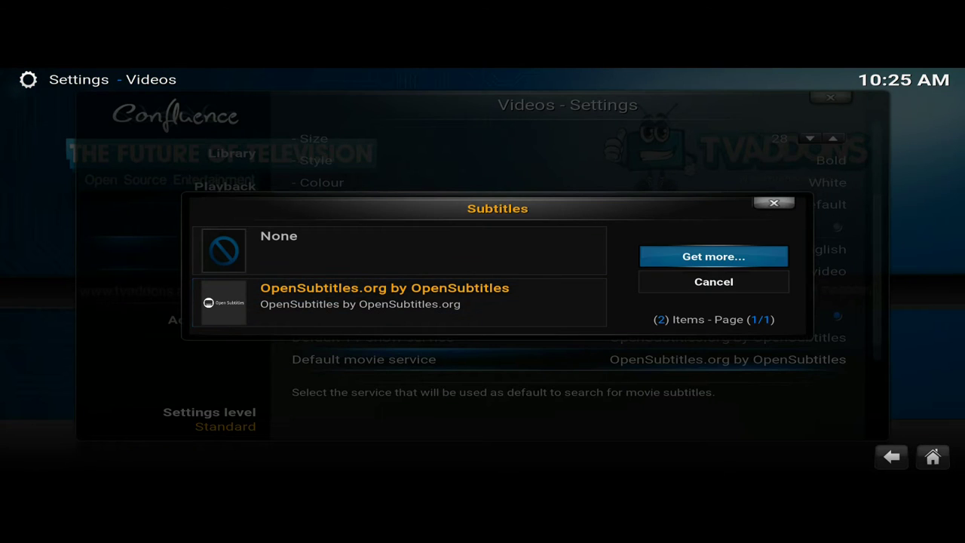
key(Return)
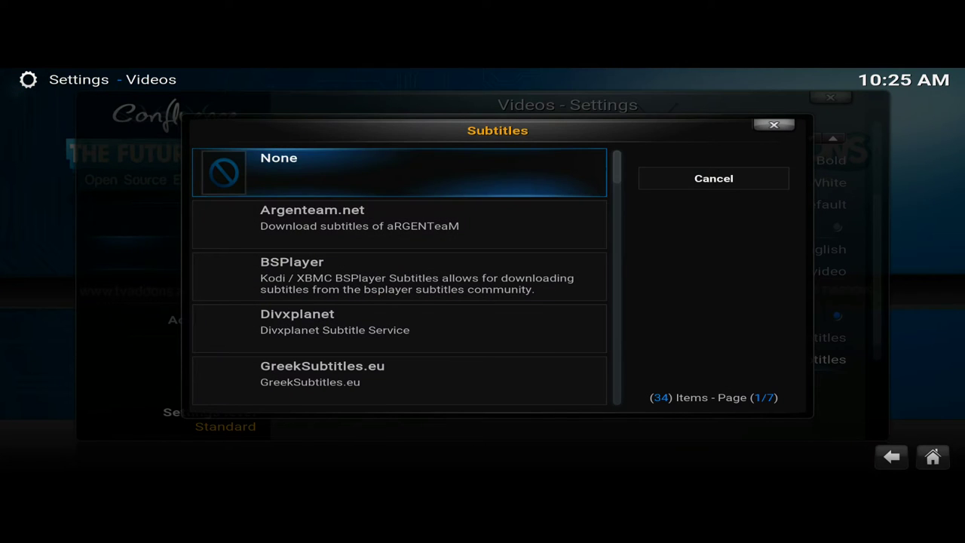
key(Down)
key(Down)
key(Down)
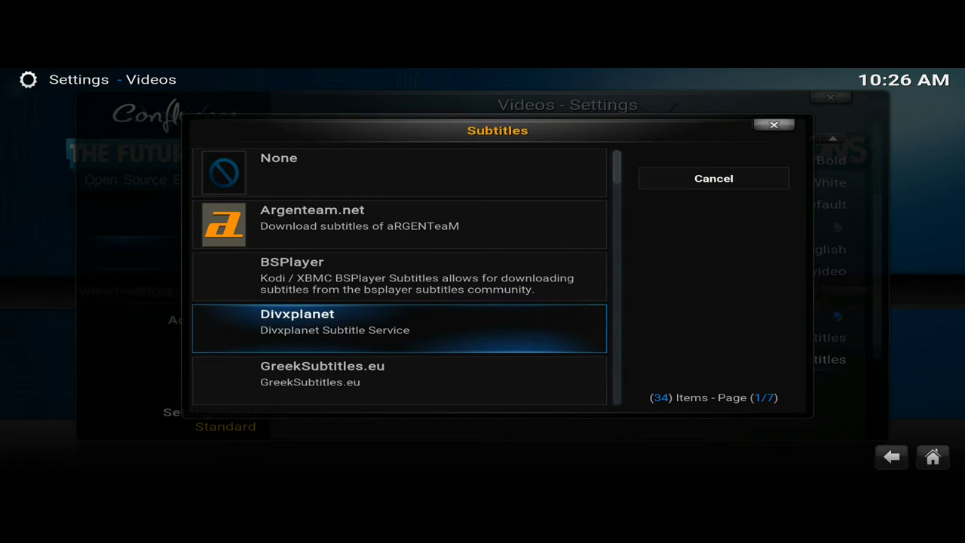
key(Down)
key(Down)
key(Down)
key(Down)
key(Down)
key(Down)
key(Down)
key(Down)
key(Down)
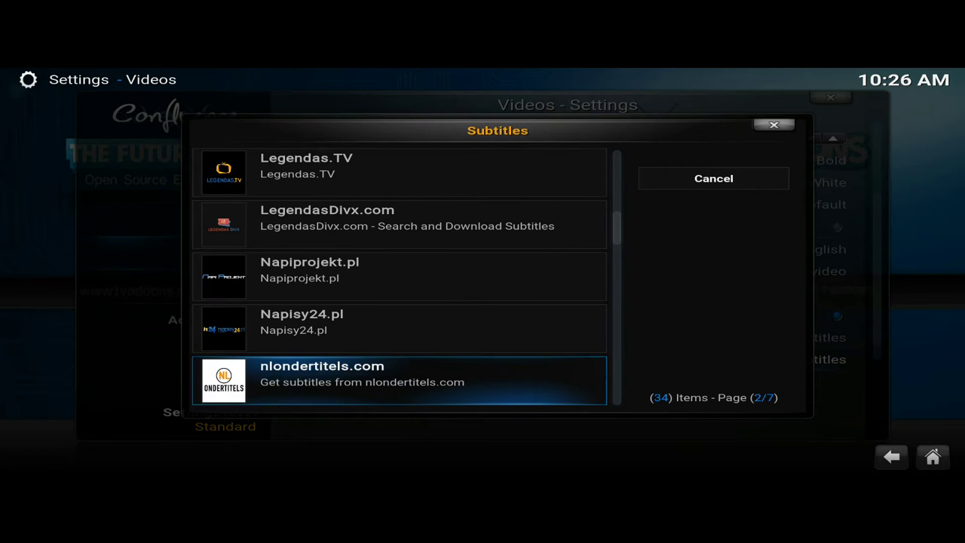
key(Down)
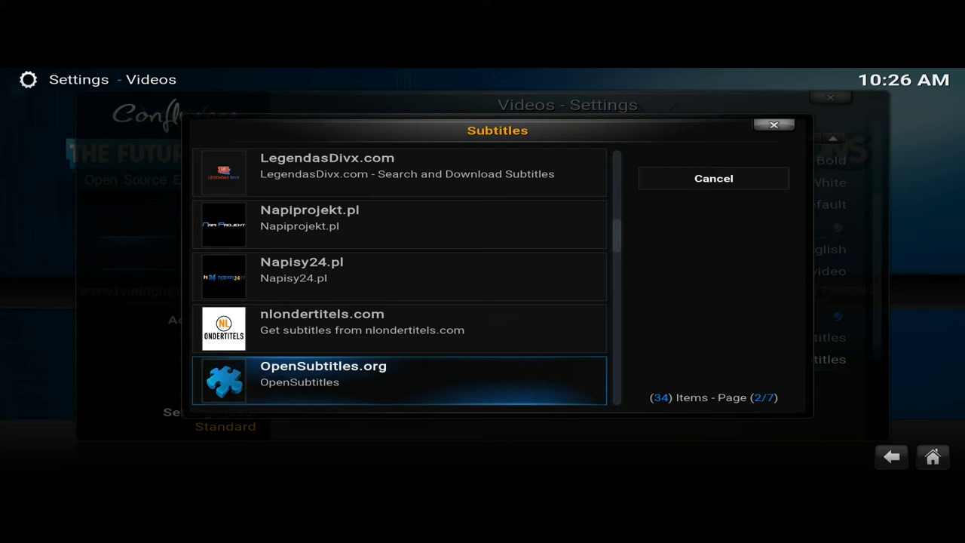
key(Down)
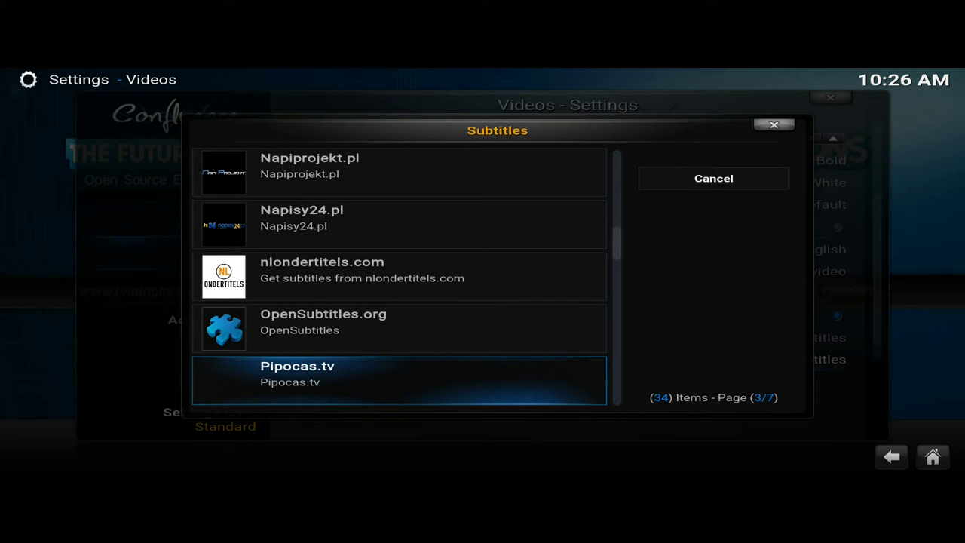
key(Down)
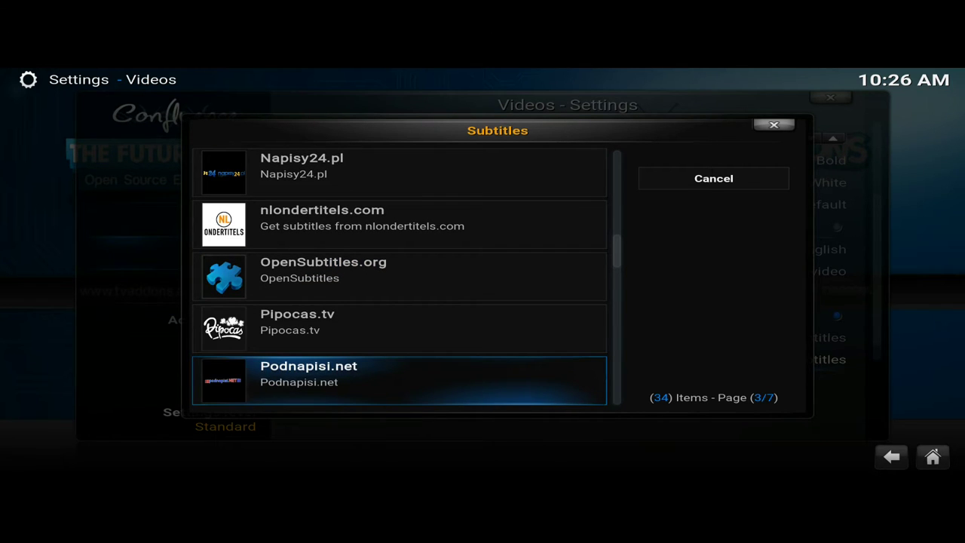
key(Down)
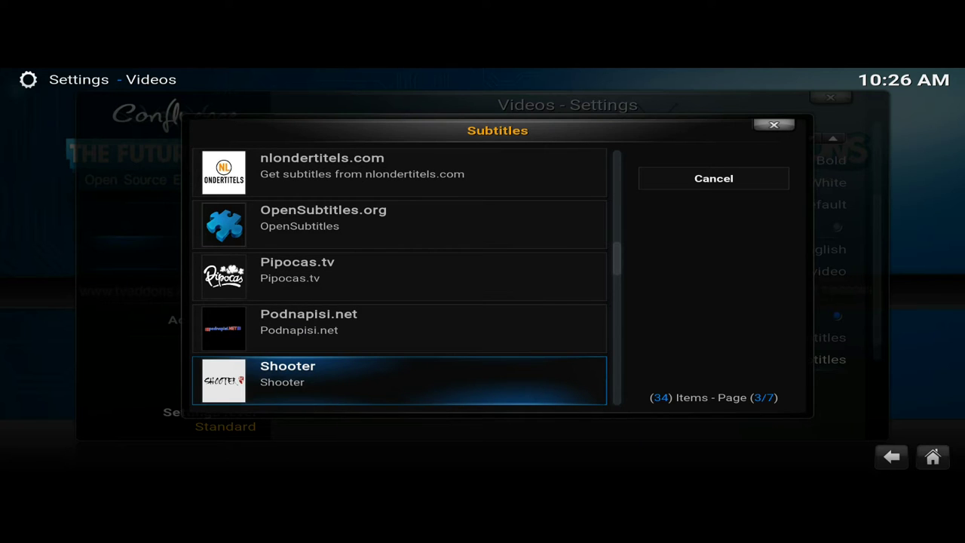
key(Down)
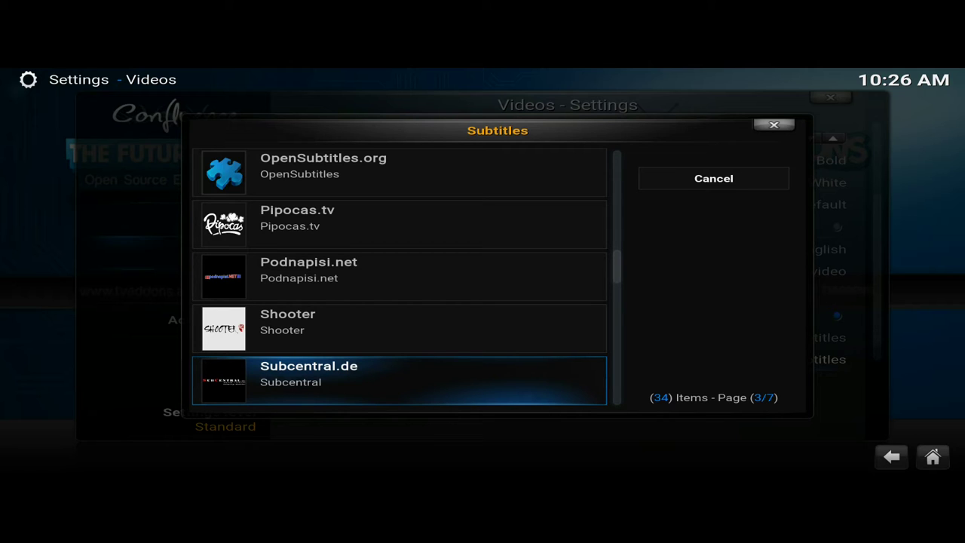
key(Down)
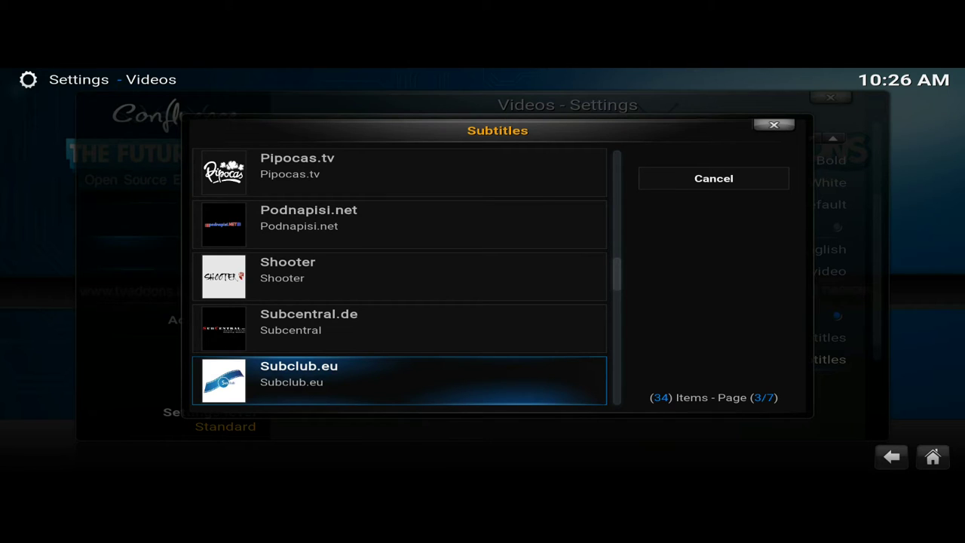
key(Down)
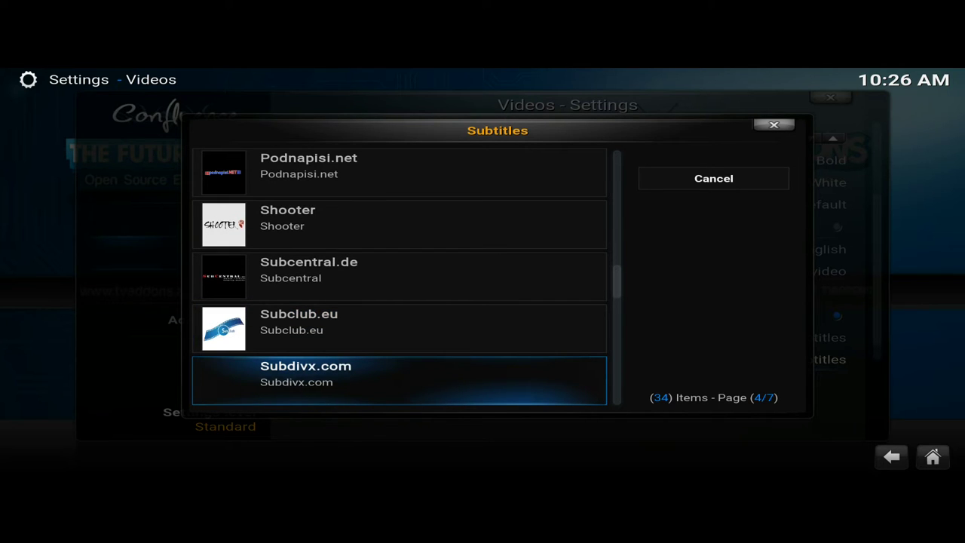
Install Divxplanet as the default movie subtitle service, then reopen the services list.
key(Up)
key(Up)
key(Up)
key(Up)
key(Up)
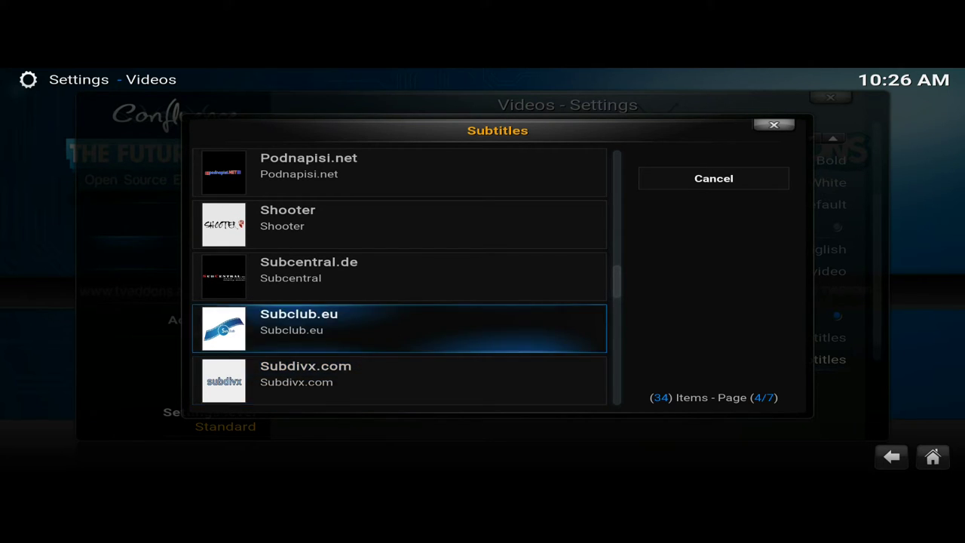
key(Up)
key(Up)
key(Up)
key(Up)
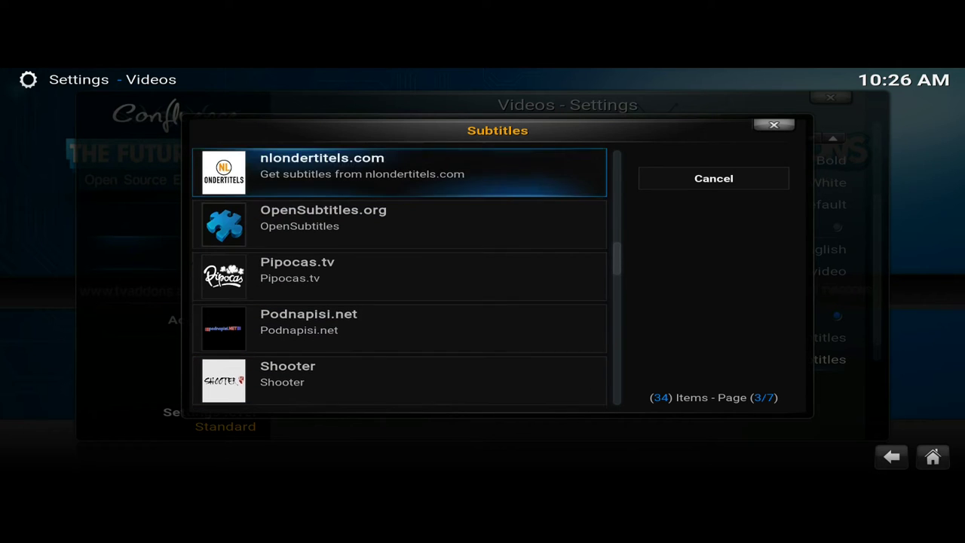
key(Up)
key(Up)
key(Up)
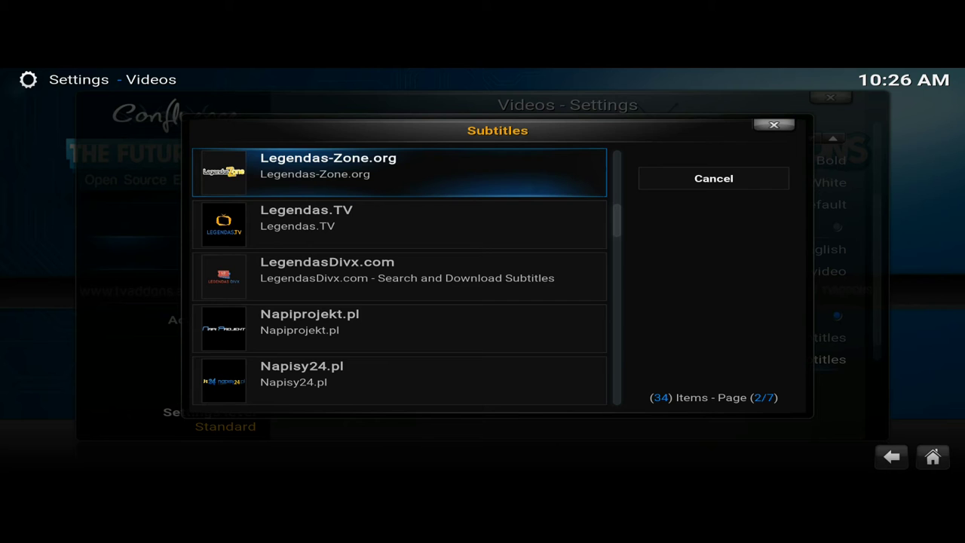
key(Up)
key(Up)
key(Up)
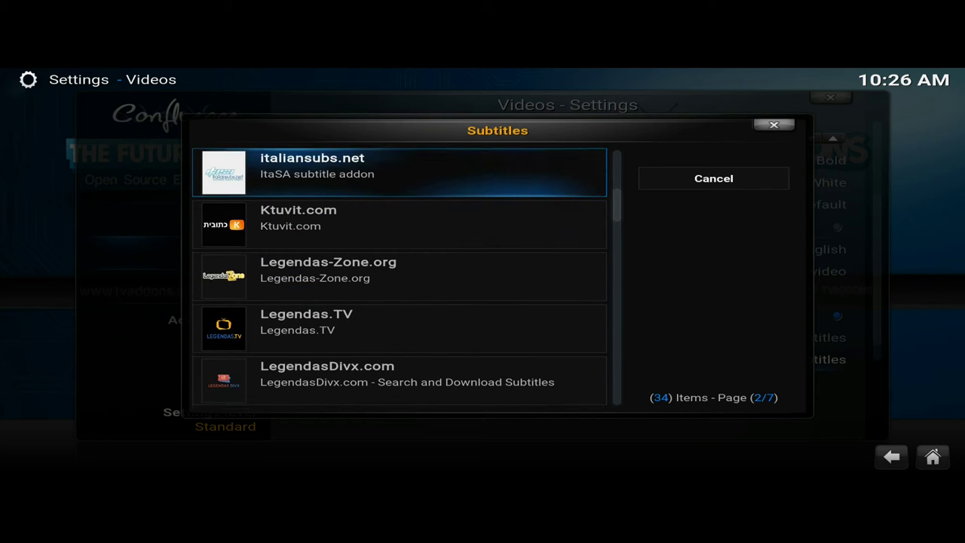
key(Up)
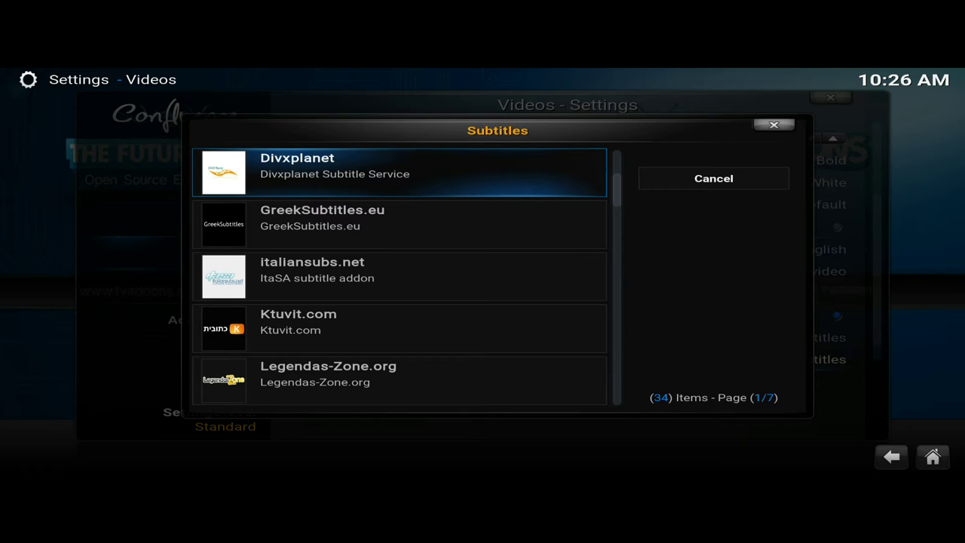
key(Return)
key(Return)
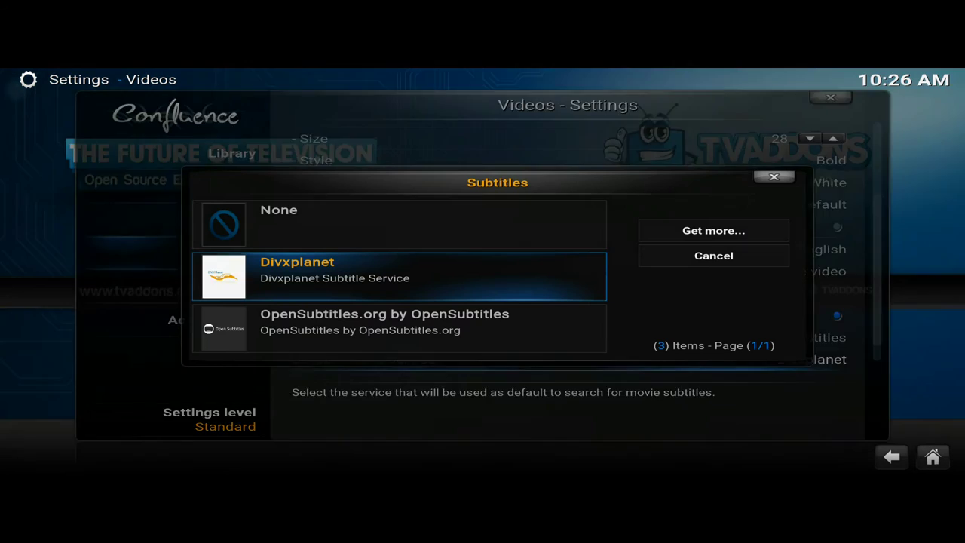
key(Right)
key(Return)
key(Down)
key(Down)
key(Down)
key(Down)
key(Down)
key(Down)
key(Down)
key(Down)
key(Down)
key(Down)
key(Down)
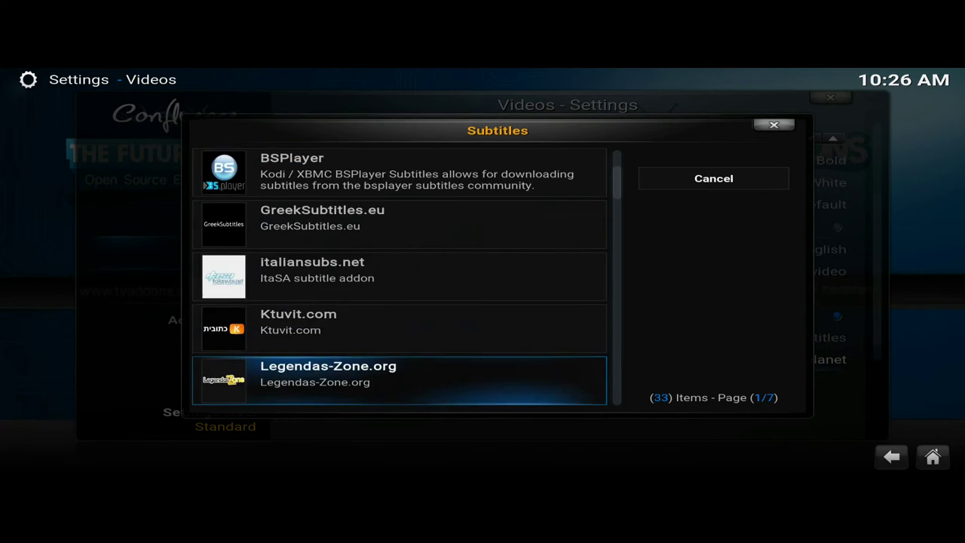
key(Return)
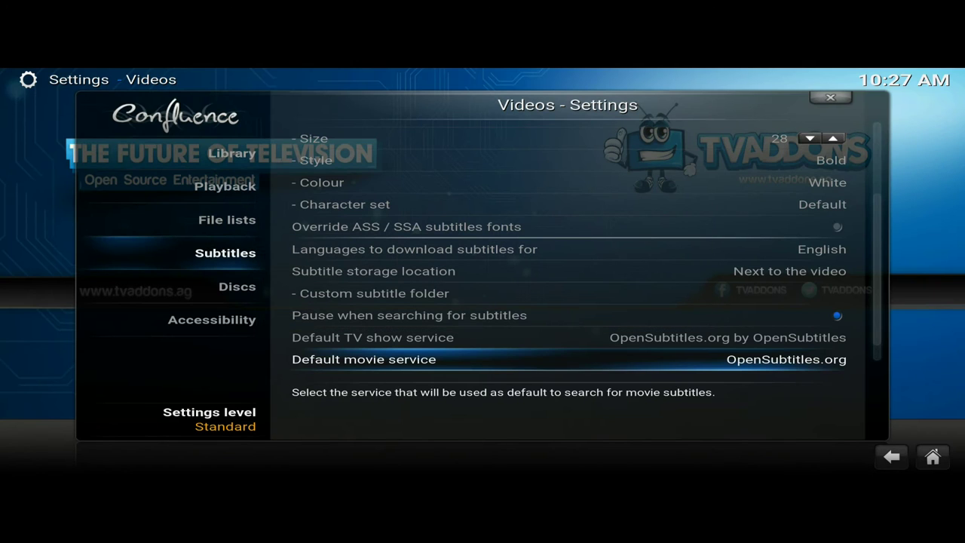
Back out to Home and open Exodus's Most Popular TV shows.
key(Escape)
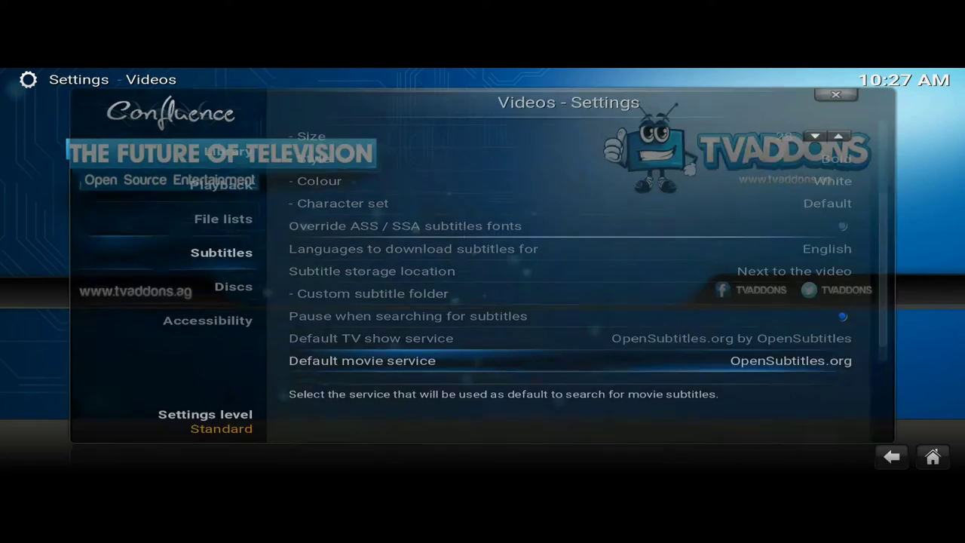
key(Escape)
key(Left)
key(Left)
key(Left)
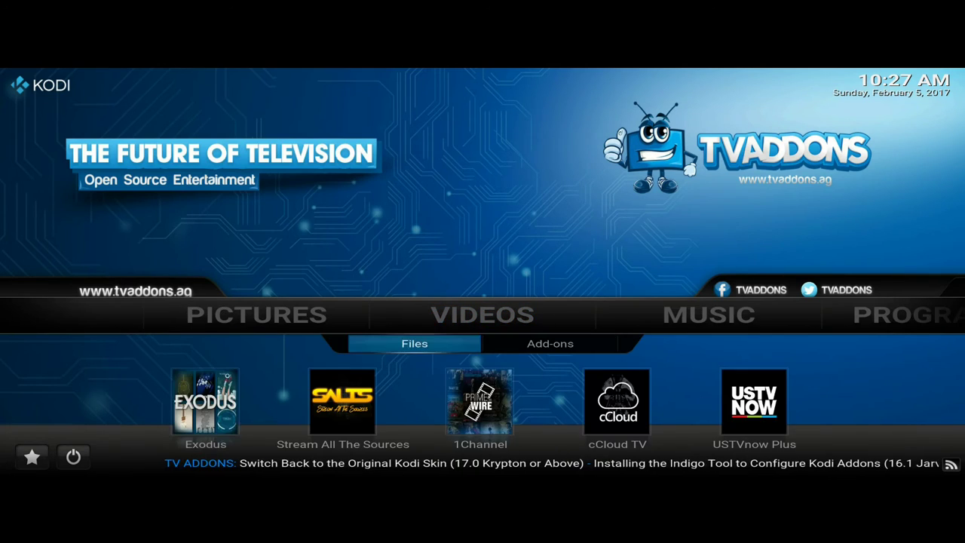
key(Down)
key(Return)
key(Down)
key(Return)
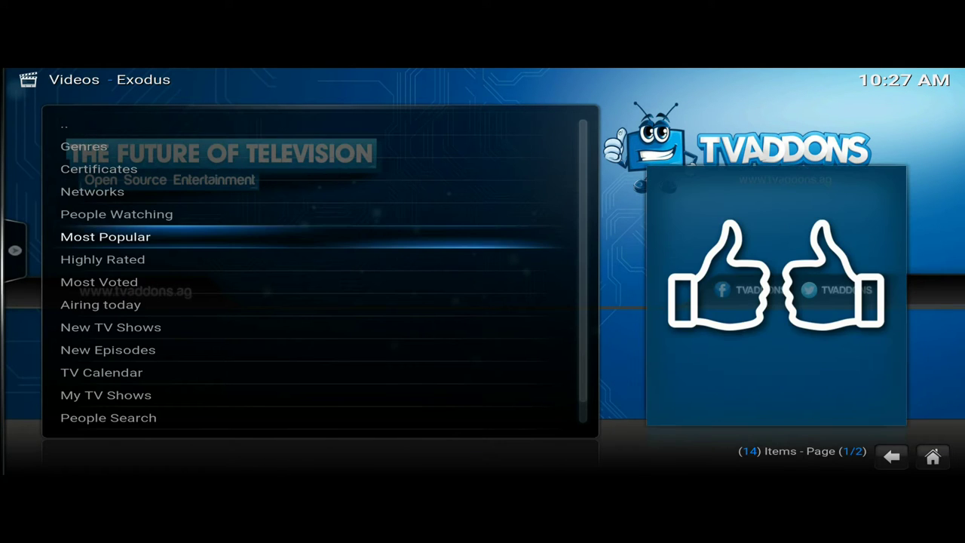
key(Return)
Find the Sherlock poster among the popular shows and open its seasons.
key(Down)
key(Right)
key(Up)
key(Right)
key(Right)
key(Down)
key(Up)
key(Left)
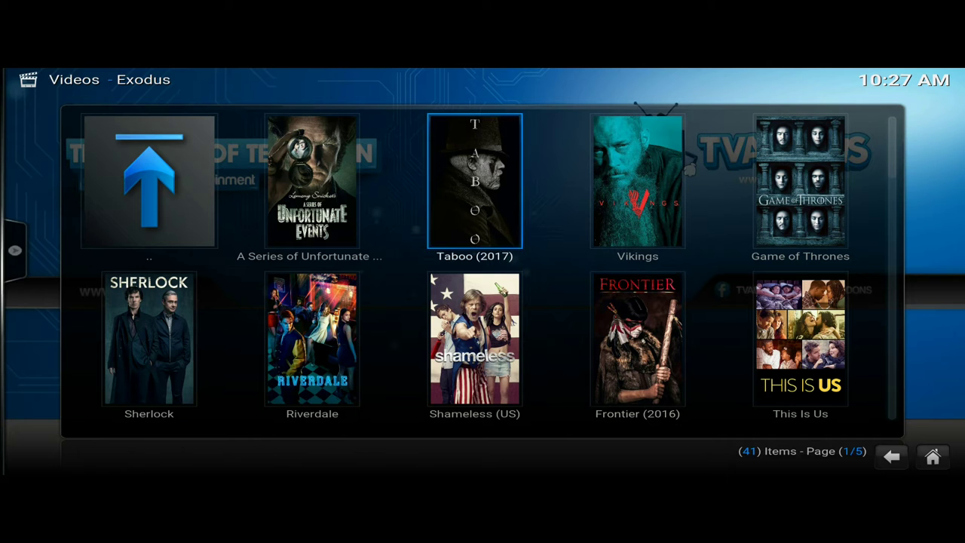
key(Down)
key(Up)
key(Down)
key(Left)
key(Return)
Open Season 2 and select episode 2x01 to scrape streaming sources.
key(Right)
key(Right)
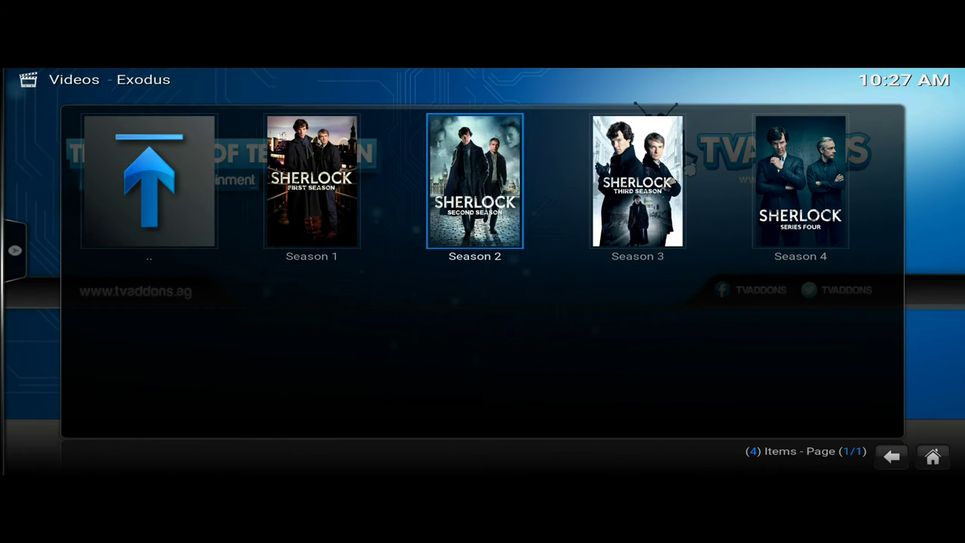
key(Return)
key(Down)
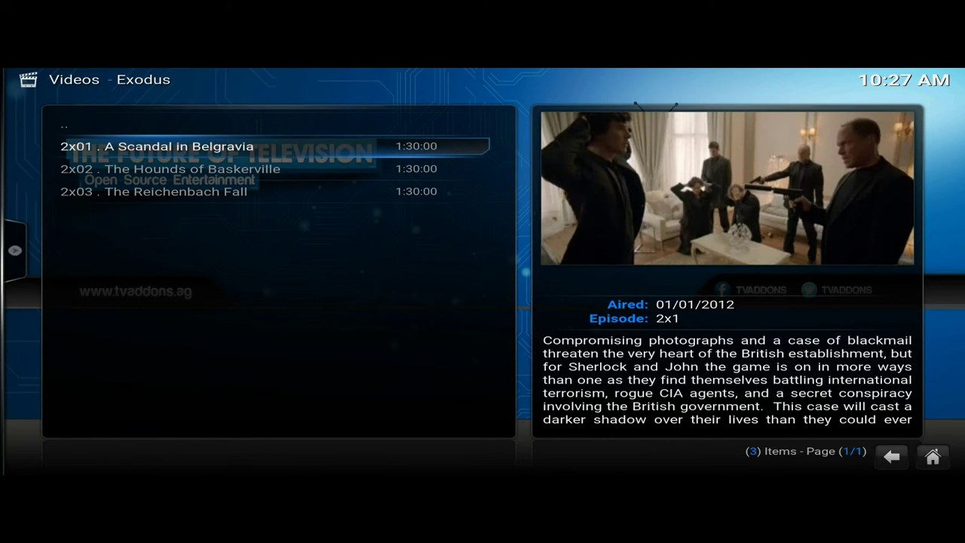
key(Return)
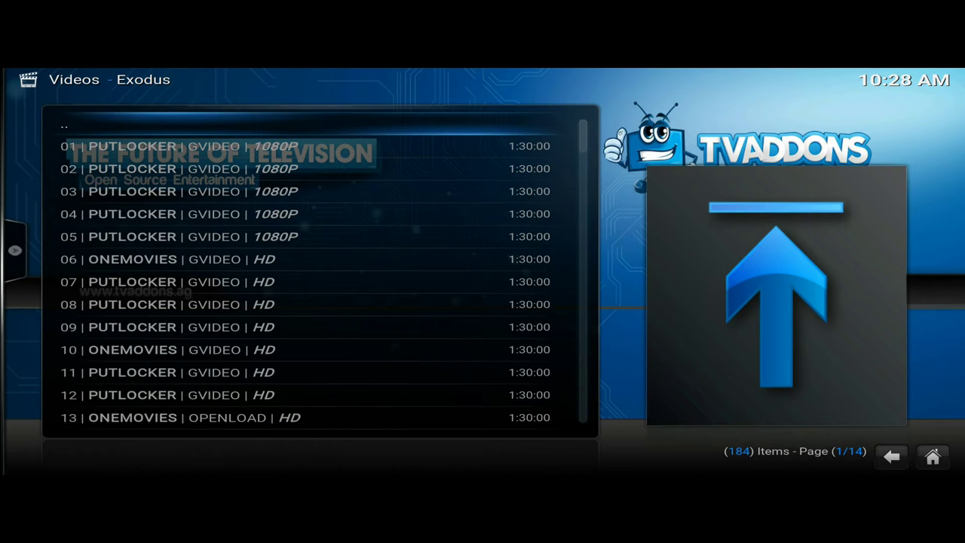
Play the episode from source 01 | PUTLOCKER | GVIDEO | 1080P.
key(Down)
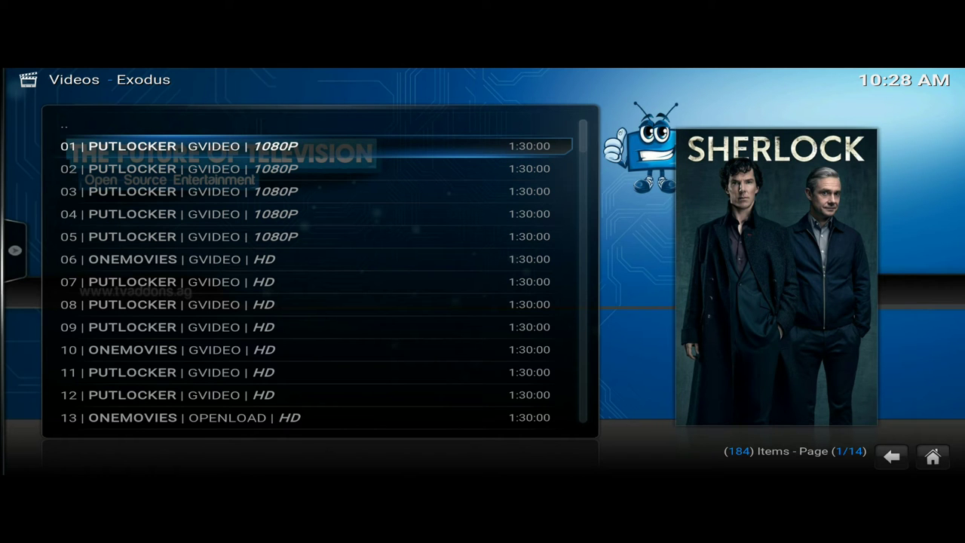
key(Return)
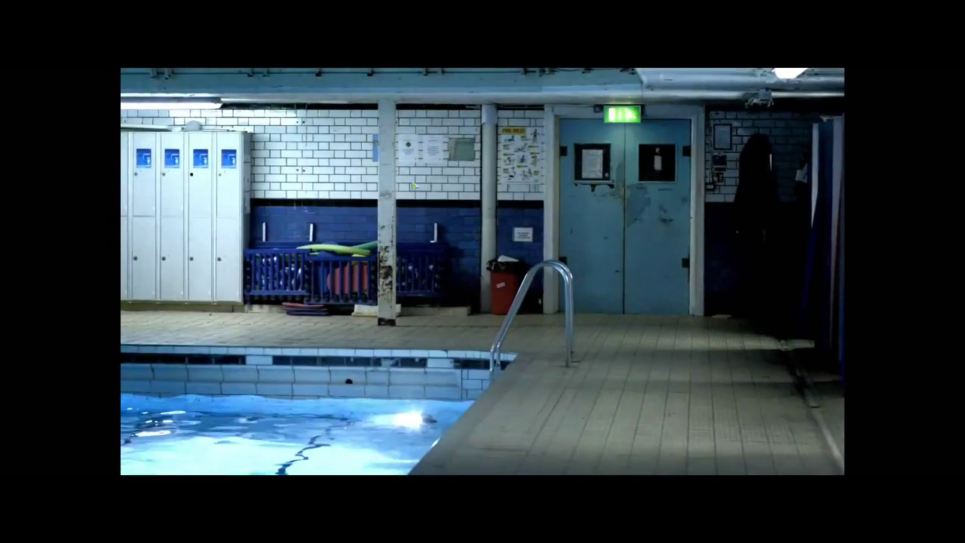
mouse_move(515, 396)
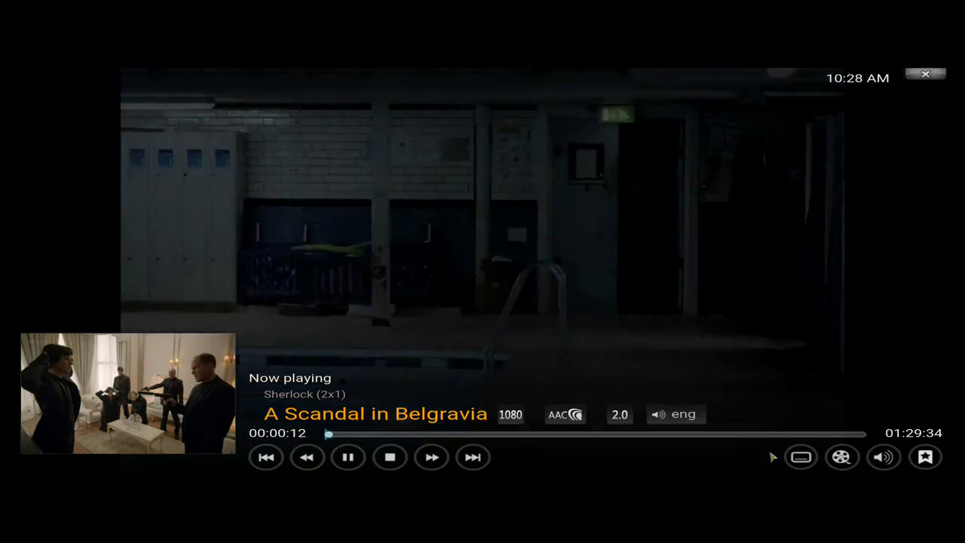
Search OpenSubtitles.org via the player's subtitle Download option and pick an English result.
mouse_move(802, 452)
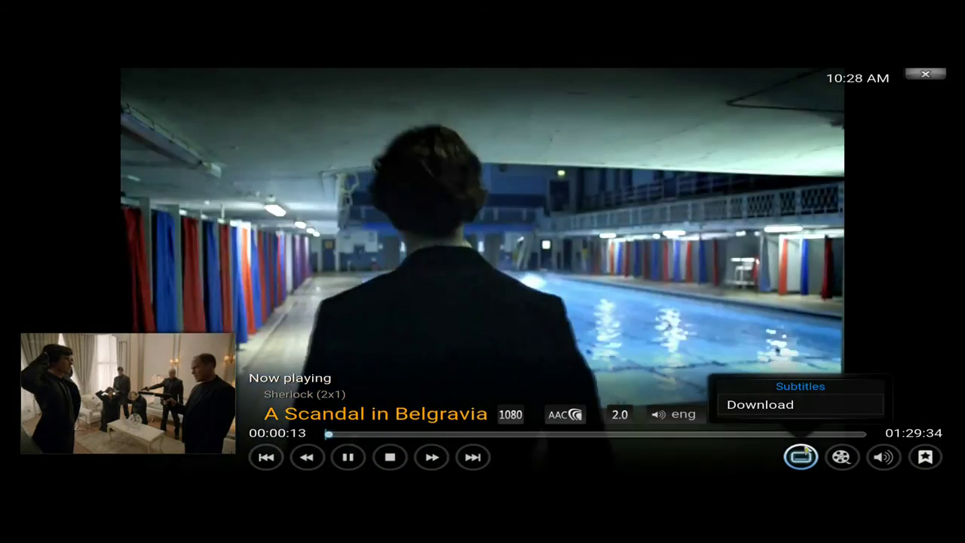
click(784, 407)
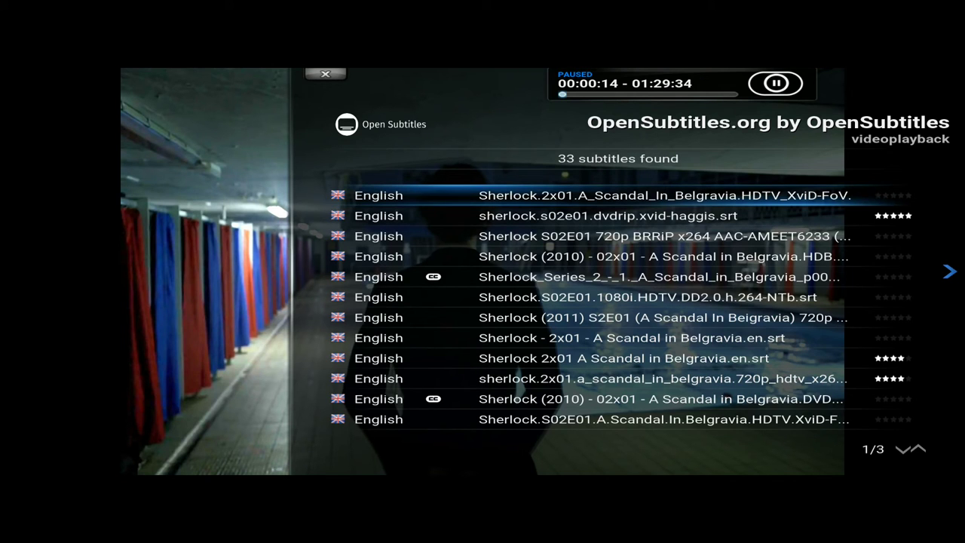
click(405, 279)
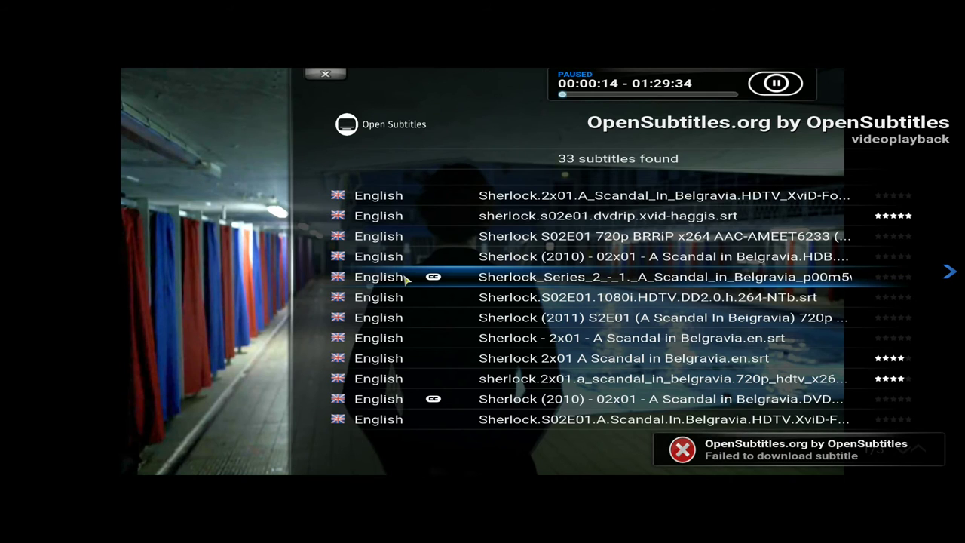